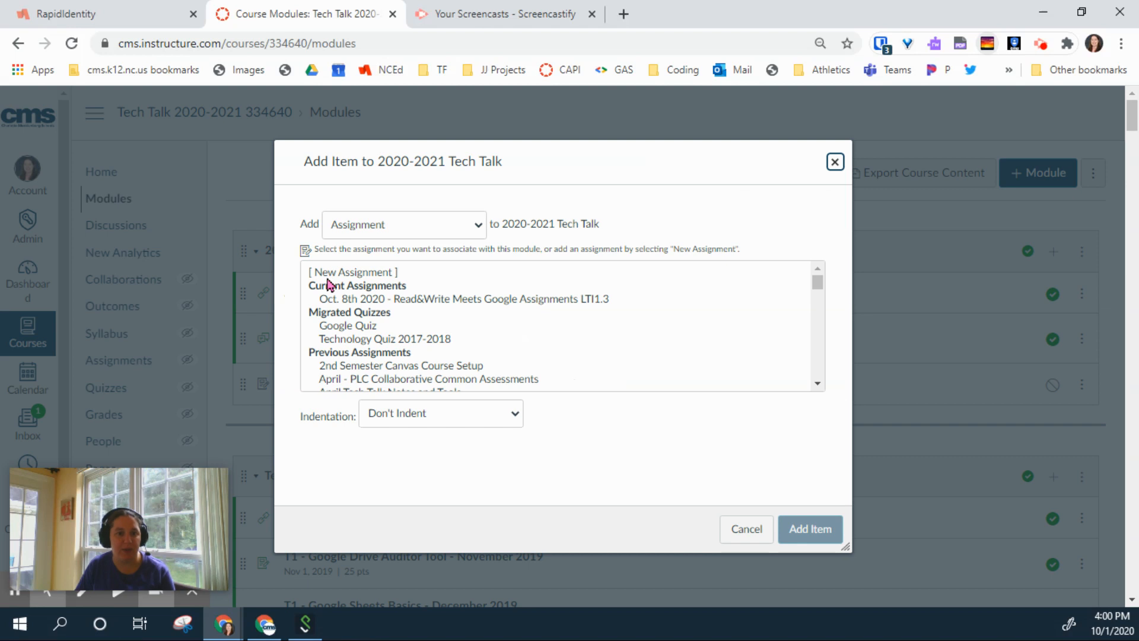
# Step: Abandon adding a new assignment item and open the existing Oct. 8th 2020 Tech Talk assignment
pyautogui.click(327, 276)
pyautogui.click(447, 427)
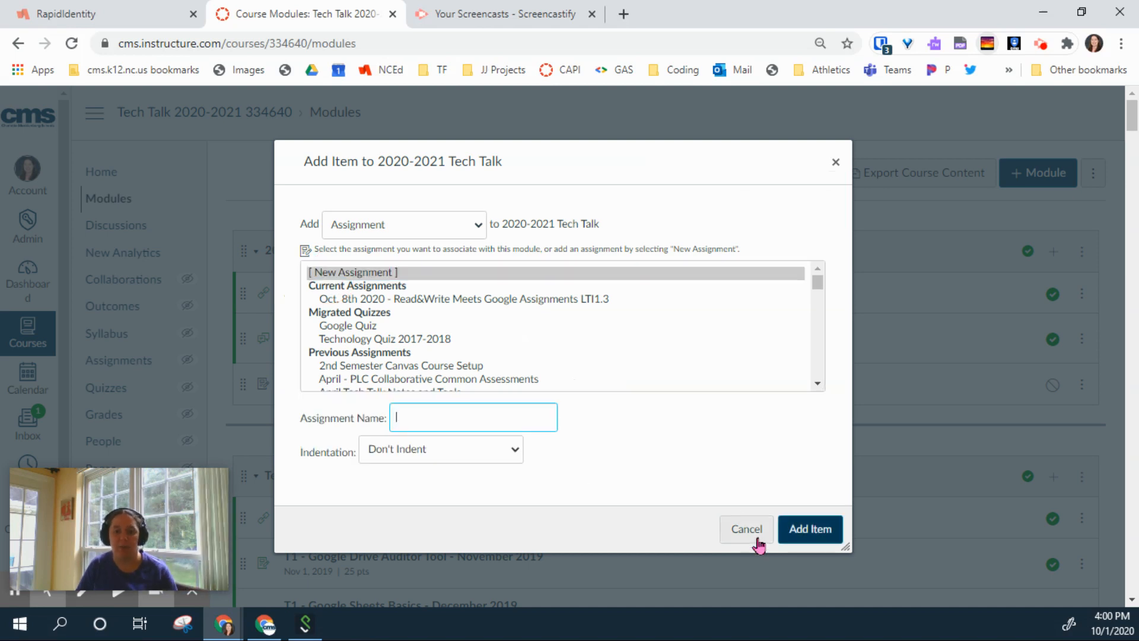
pyautogui.press('Escape')
pyautogui.click(415, 389)
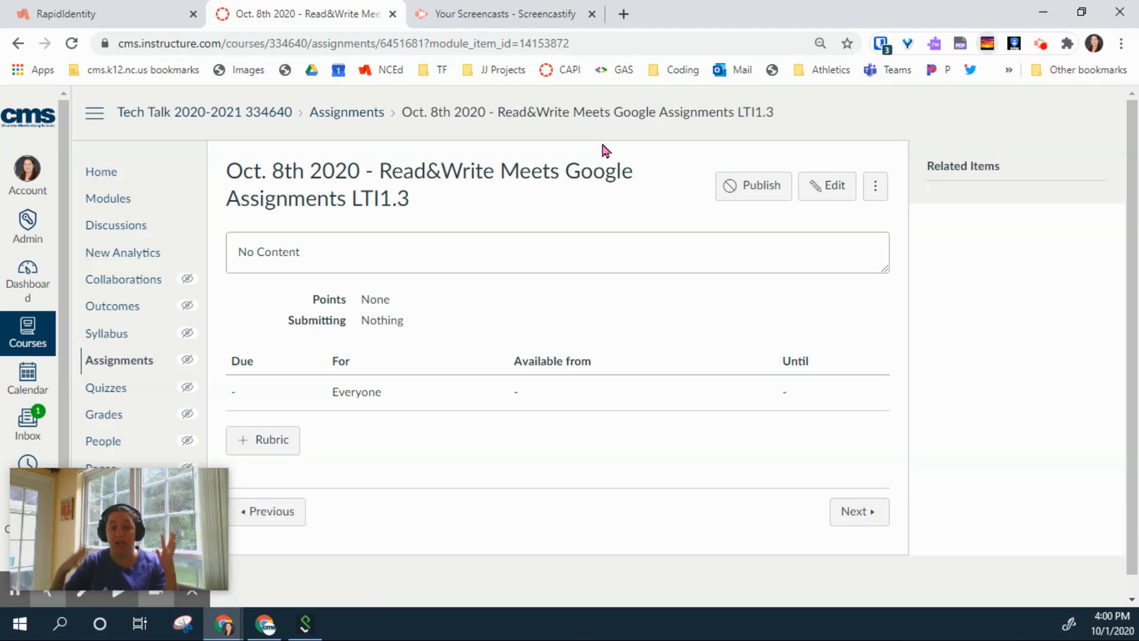
# Step: Open the edit form of the empty Oct. 8th 2020 assignment
pyautogui.click(837, 198)
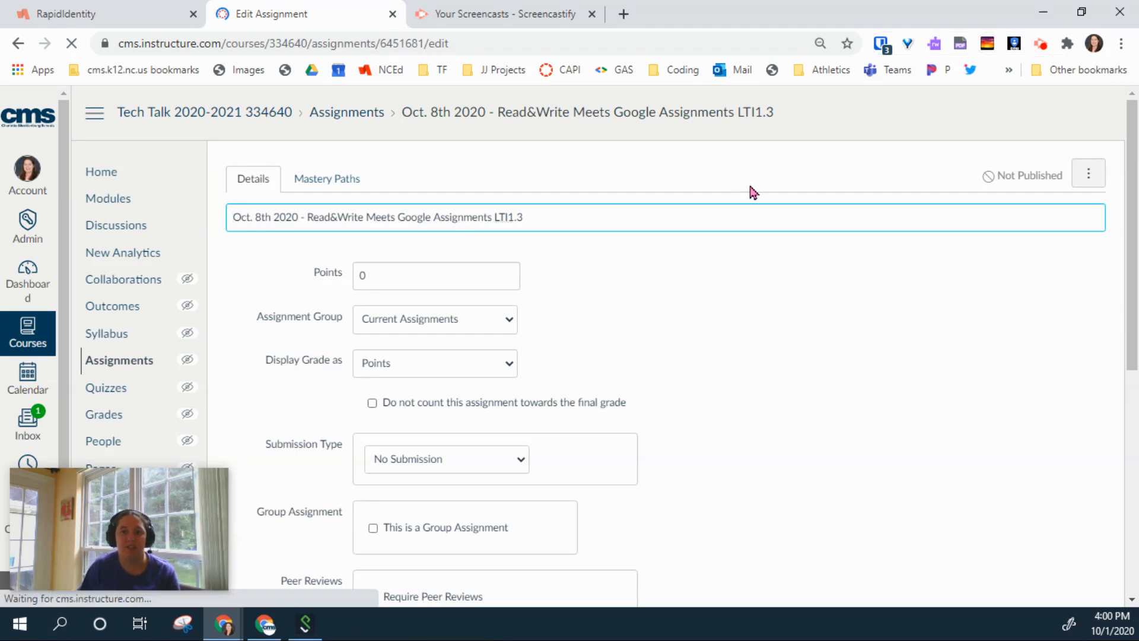
# Step: Change the assignment's submission type from No Submission to External Tool
pyautogui.scroll(-1, 753, 192)
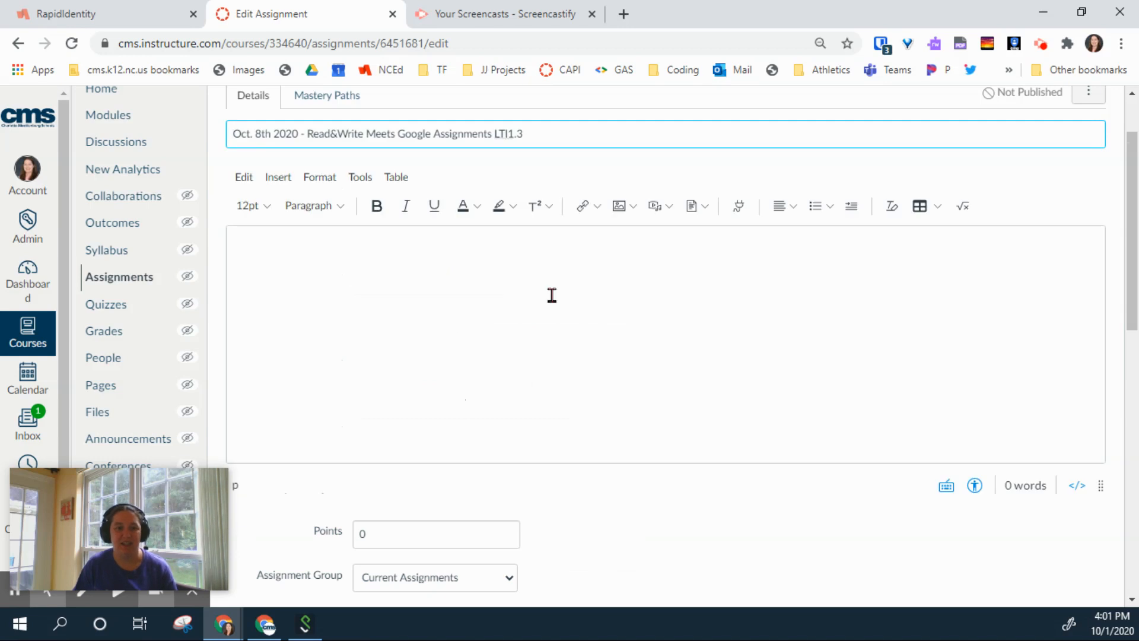
pyautogui.click(309, 291)
pyautogui.scroll(-4, 309, 291)
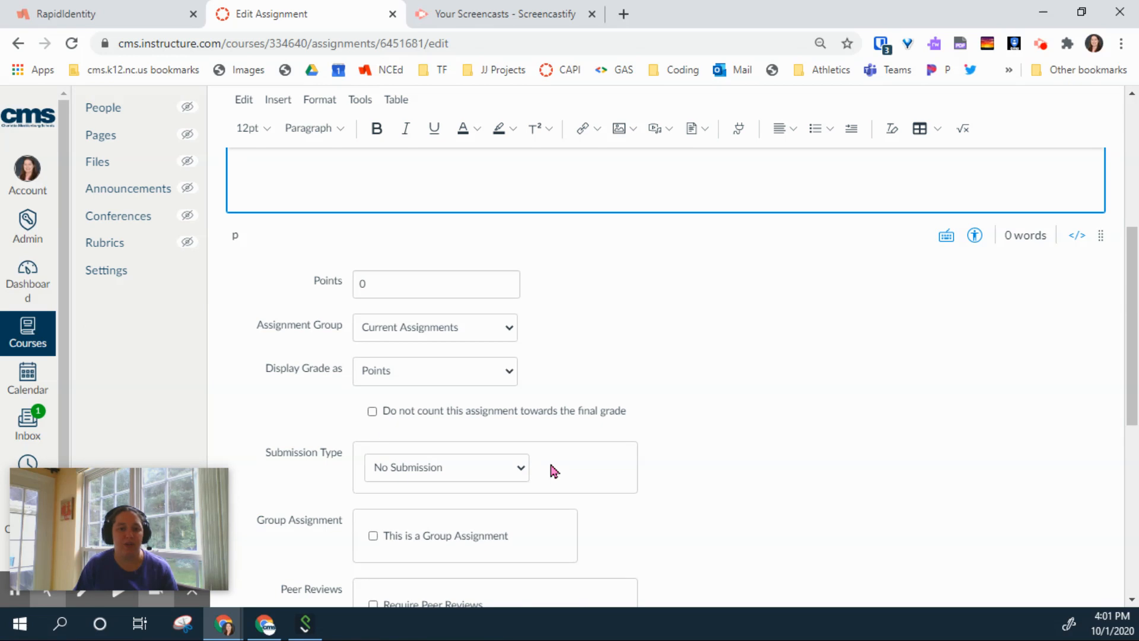
pyautogui.click(408, 470)
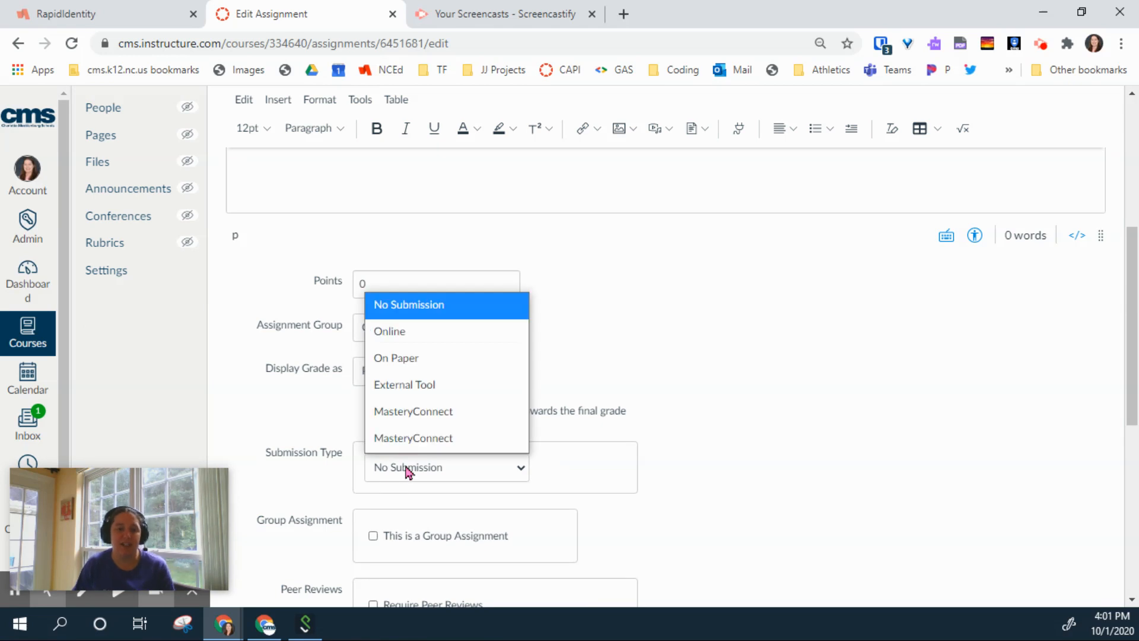
pyautogui.click(428, 386)
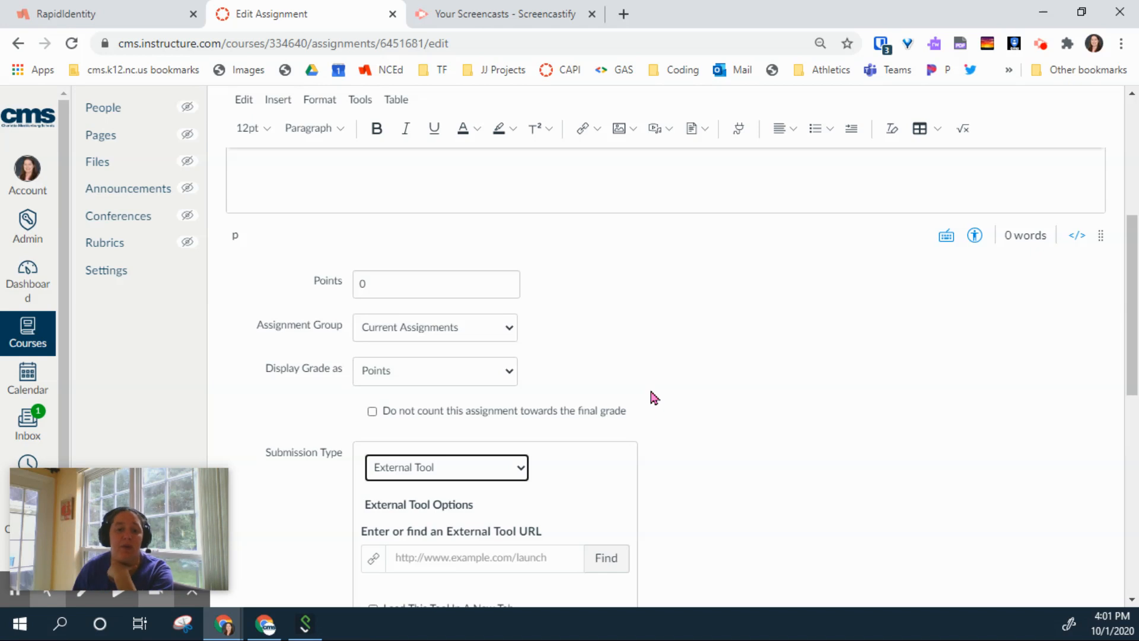
# Step: Find the available external tools and choose Google Assignments (LTI 1.3)
pyautogui.scroll(-3, 651, 348)
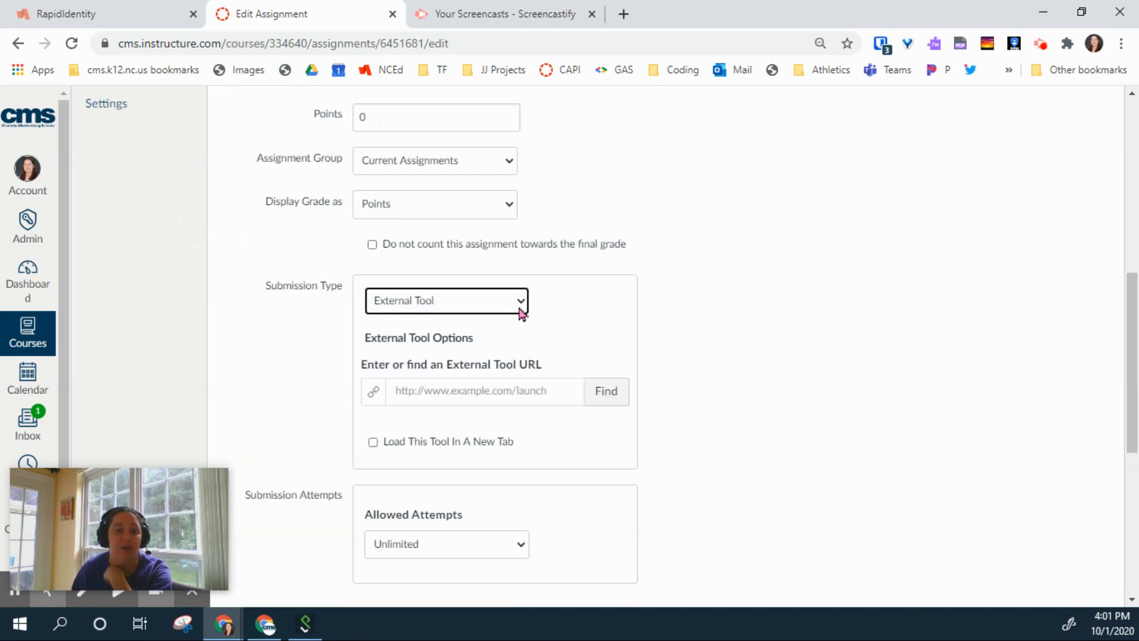
pyautogui.click(605, 398)
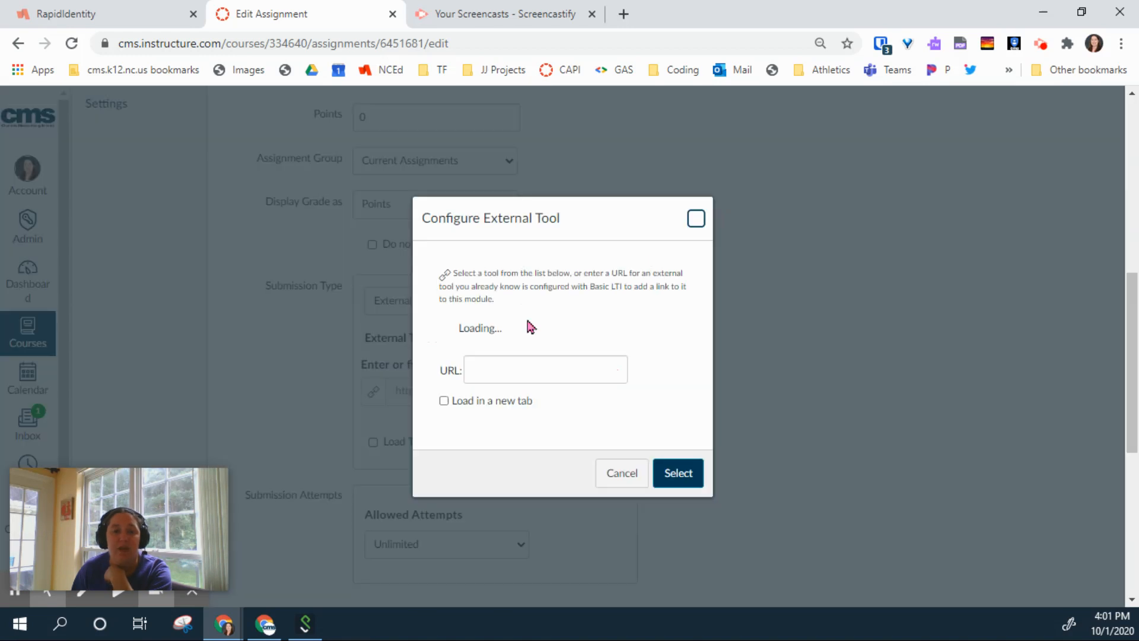
pyautogui.scroll(-5, 590, 387)
pyautogui.scroll(-8, 591, 389)
pyautogui.scroll(3, 591, 389)
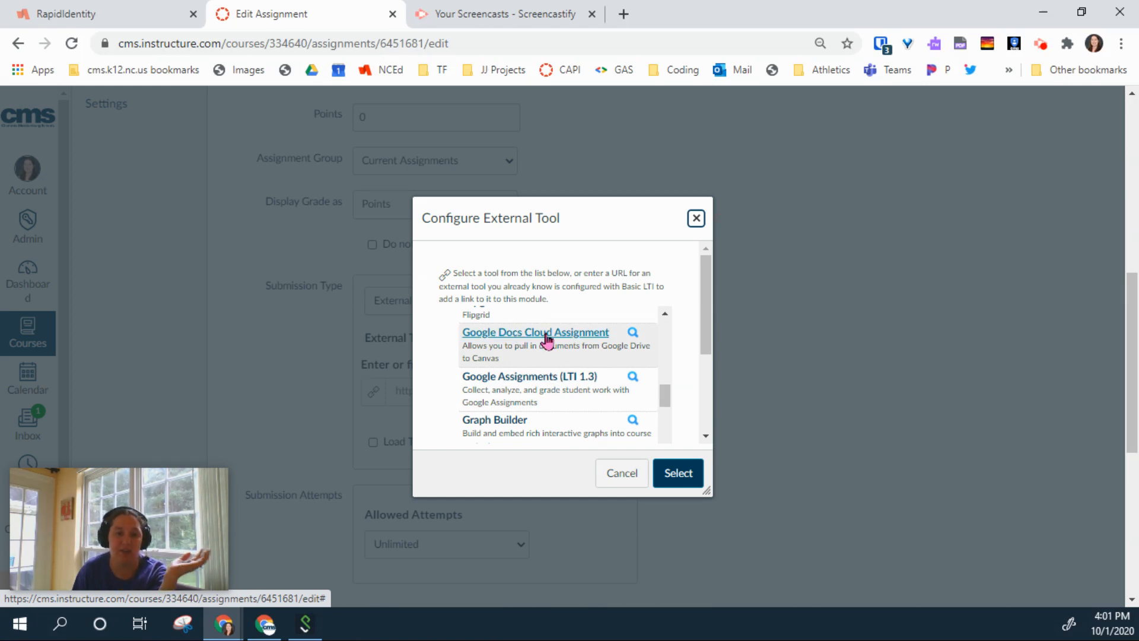
pyautogui.click(568, 379)
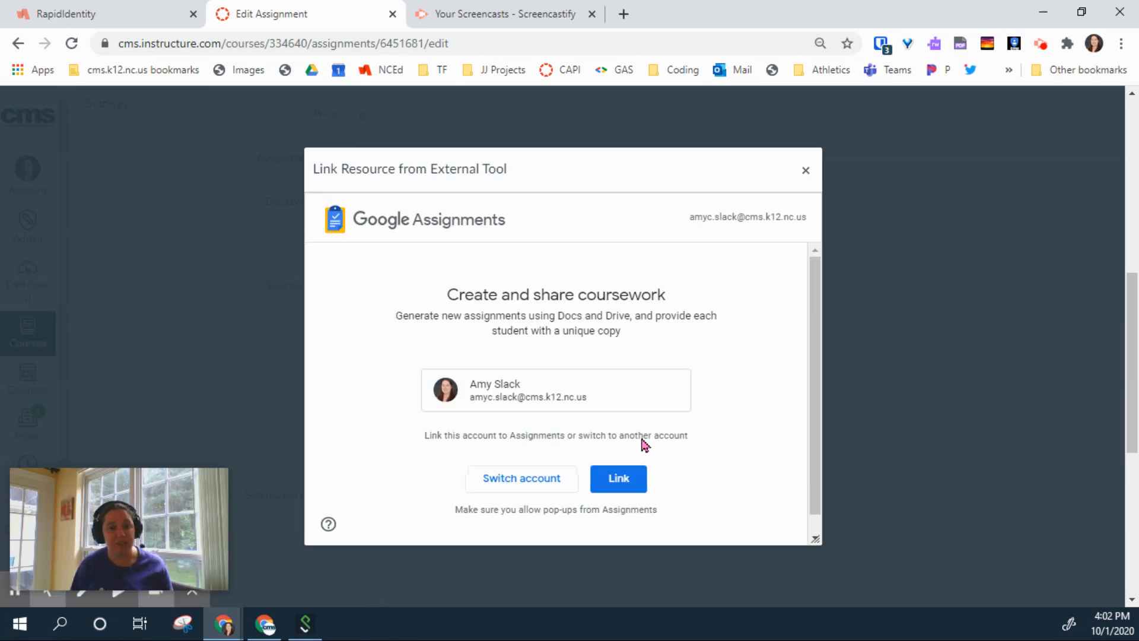
# Step: Link the teacher's Google account to Google Assignments and confirm the link in the popup window
pyautogui.click(623, 480)
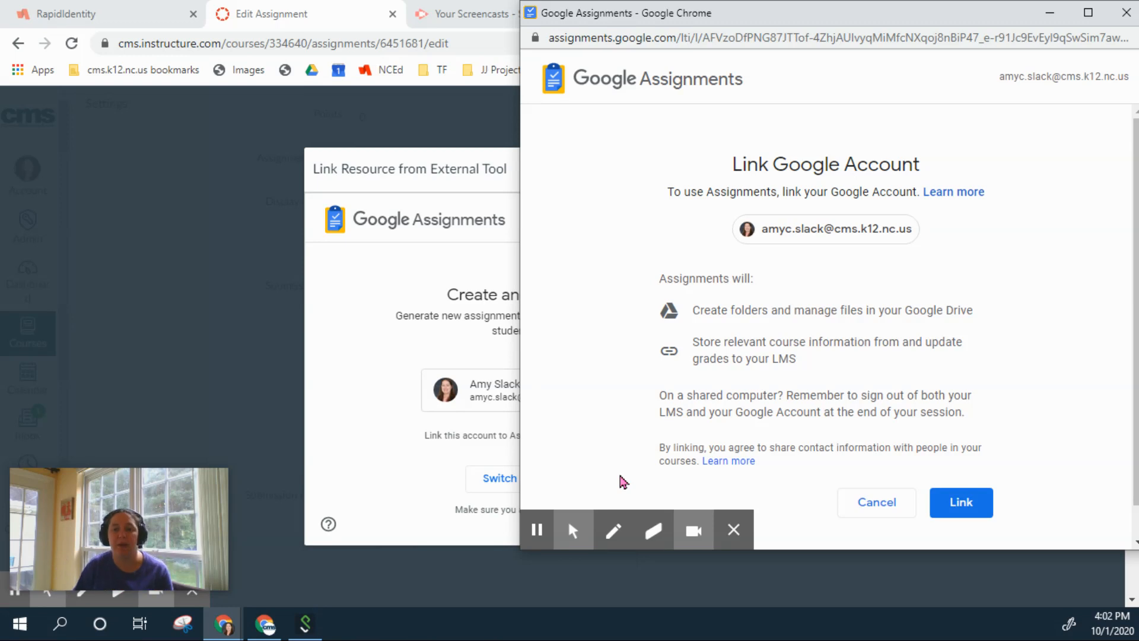
pyautogui.click(972, 512)
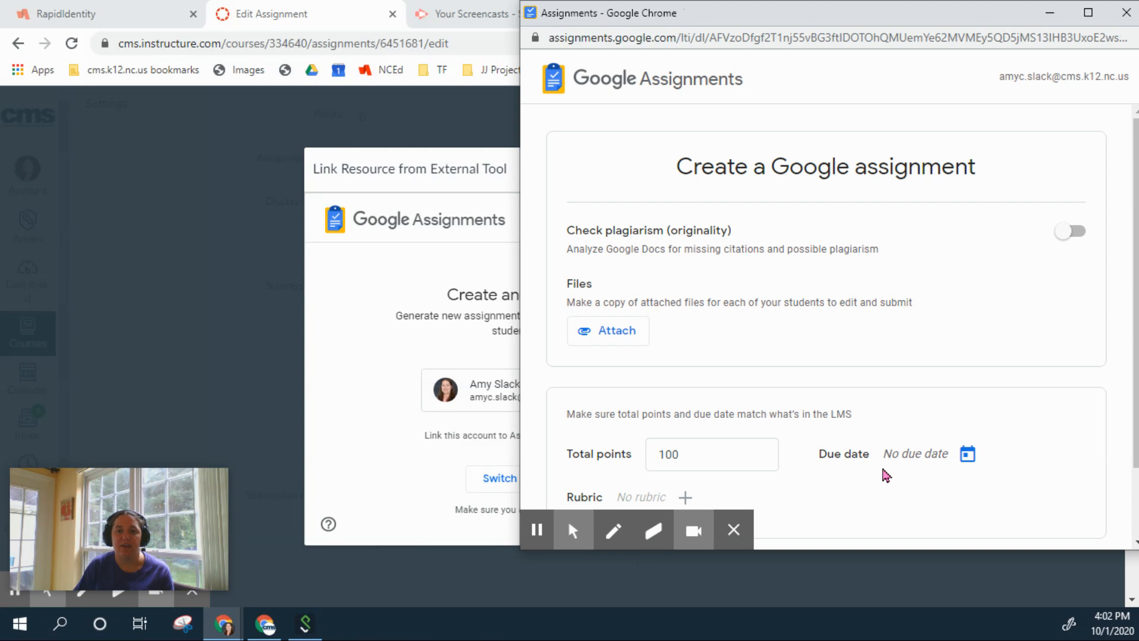
# Step: Centre the Assignments window and bring up the Google Drive file picker under Files
pyautogui.moveTo(803, 23); pyautogui.dragTo(539, 31)
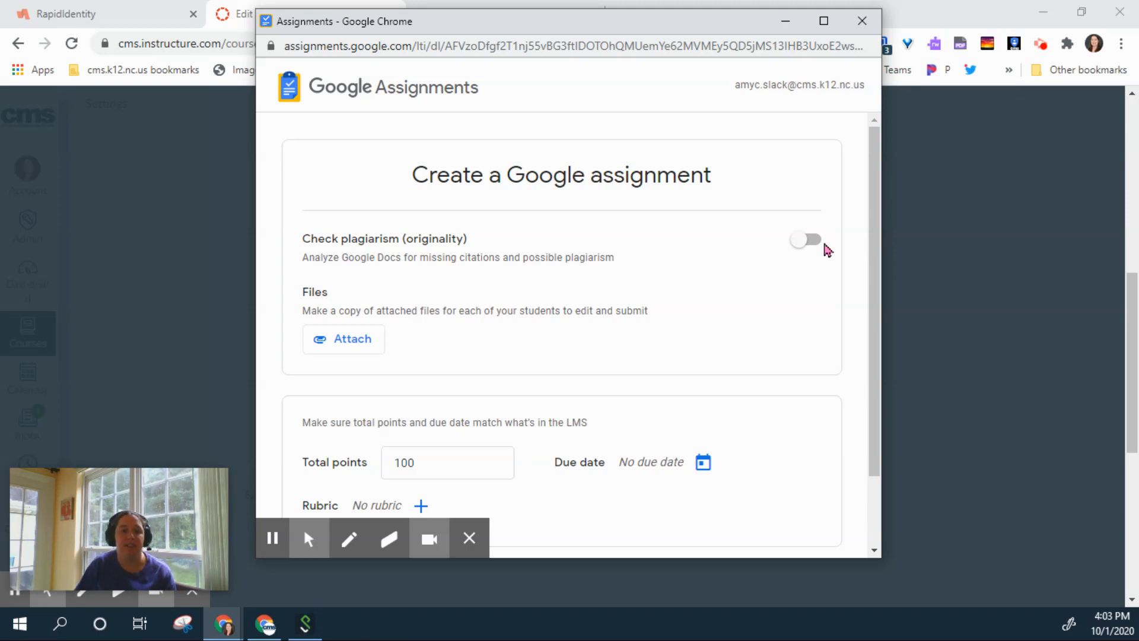
pyautogui.scroll(-2, 713, 279)
pyautogui.scroll(2, 710, 279)
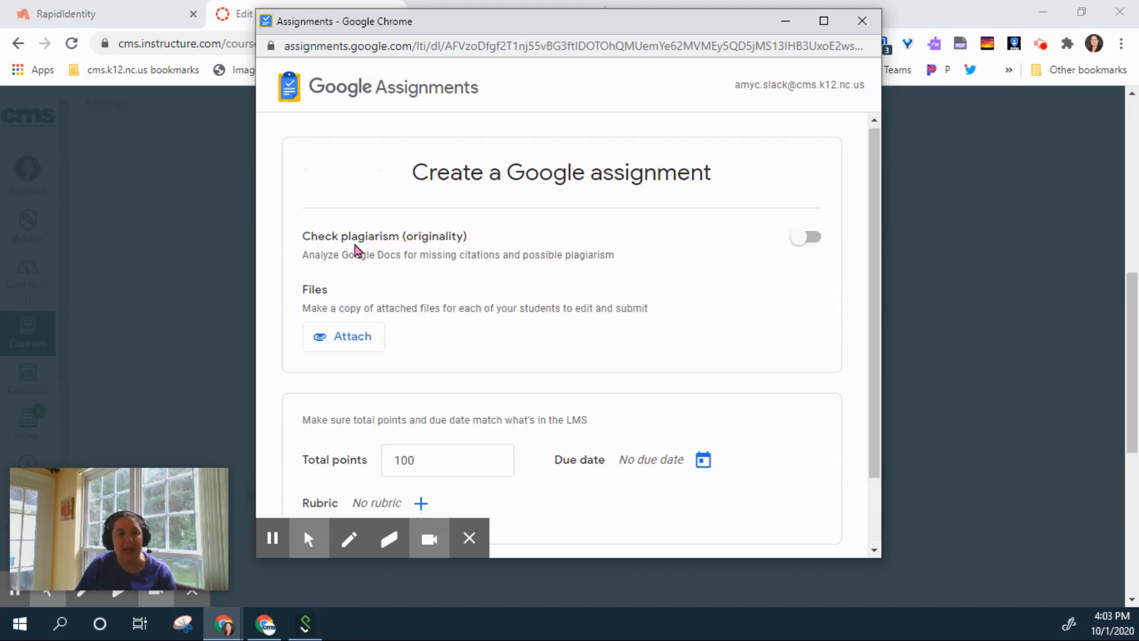
pyautogui.click(357, 346)
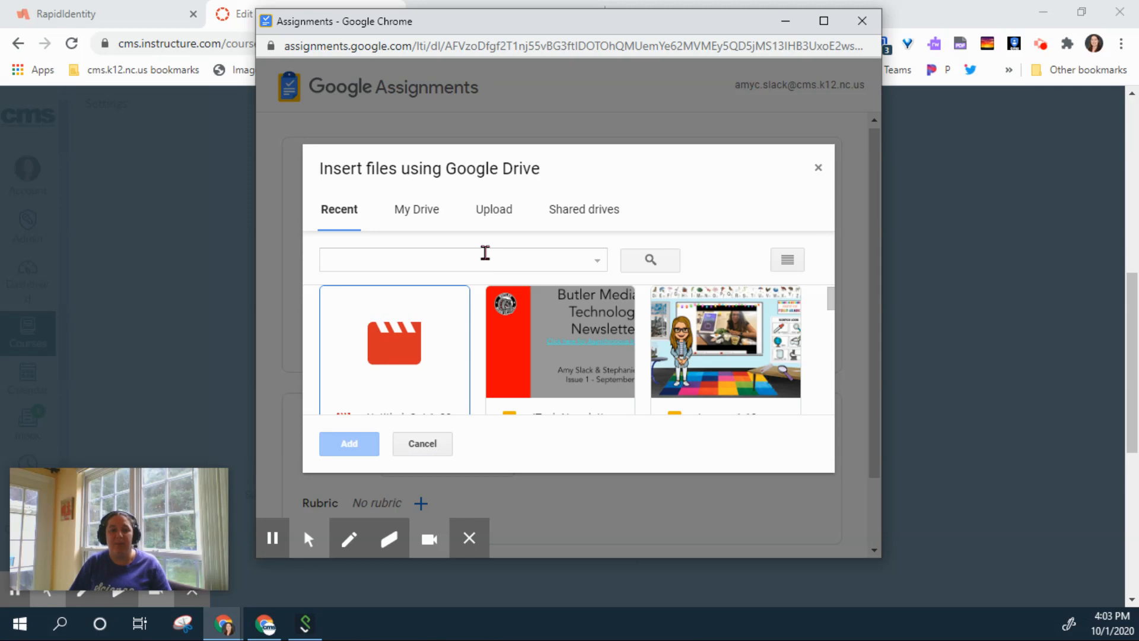
# Step: Search Drive for 'pdf' and attach Copy of Time Worksheet #1.pdf to the Google assignment
pyautogui.click(484, 253)
pyautogui.write('pdf')
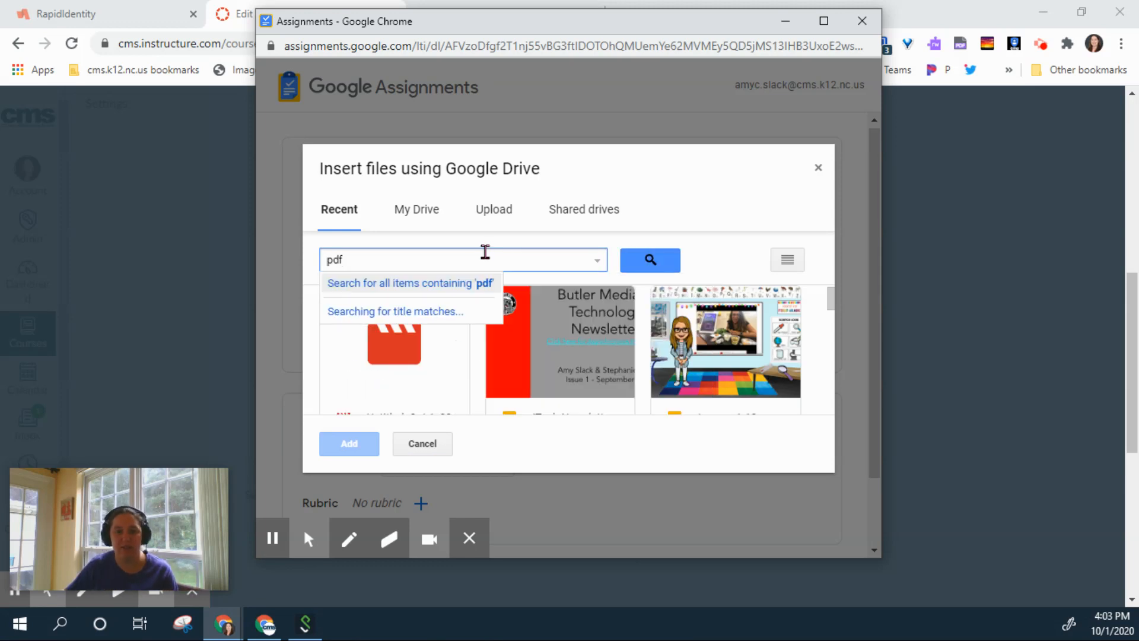
pyautogui.press('Return')
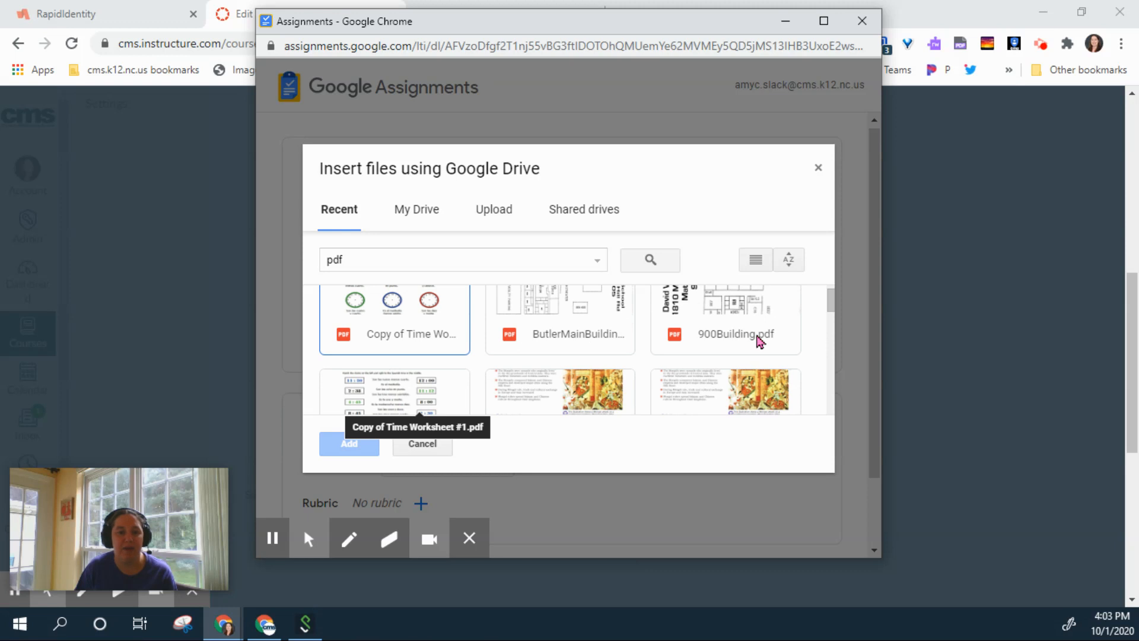
pyautogui.scroll(-3, 760, 341)
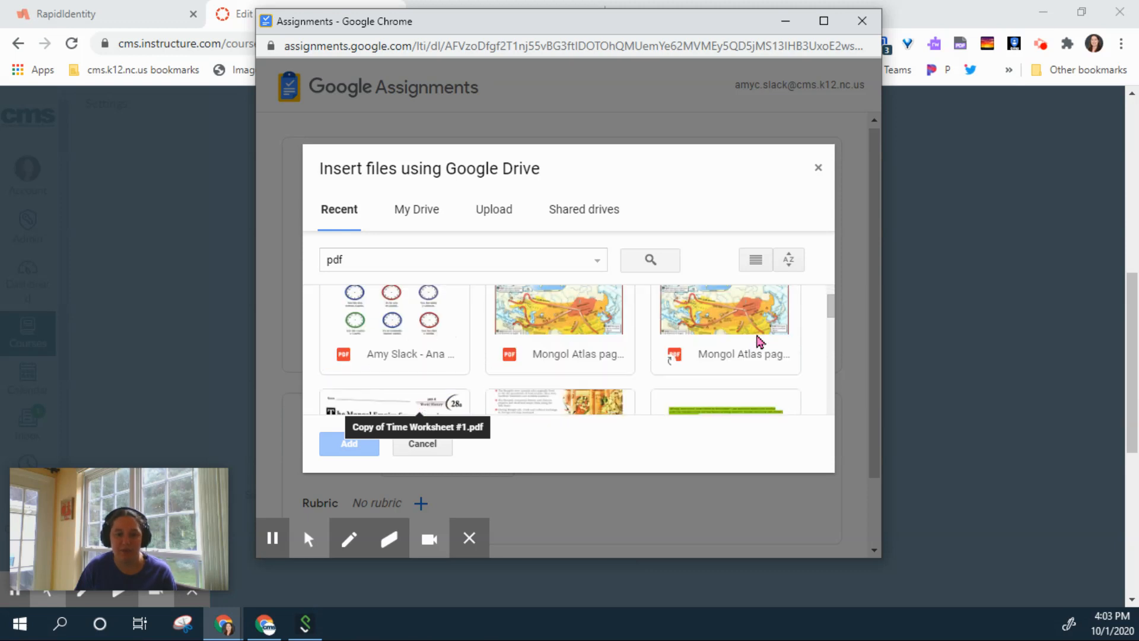
pyautogui.scroll(-2, 759, 341)
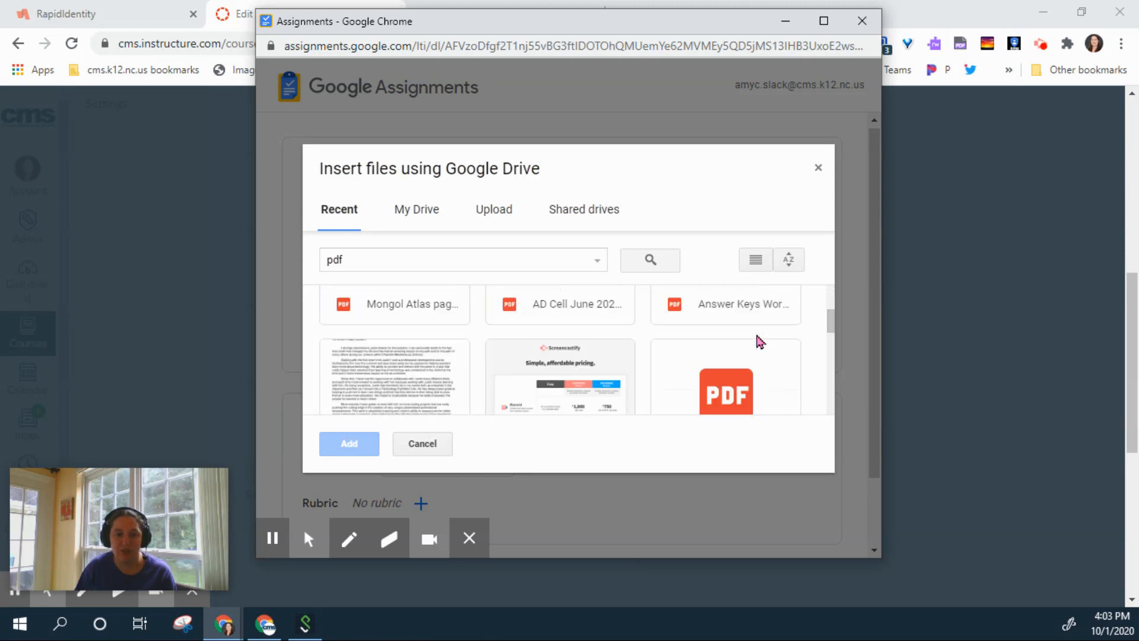
pyautogui.scroll(-3, 760, 341)
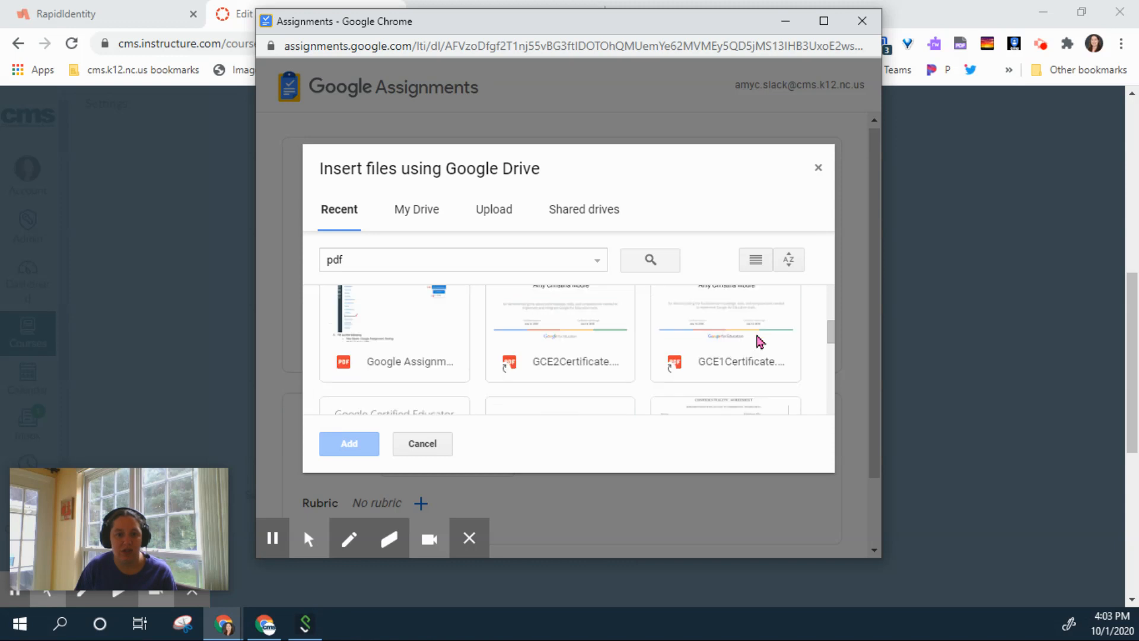
pyautogui.scroll(8, 759, 342)
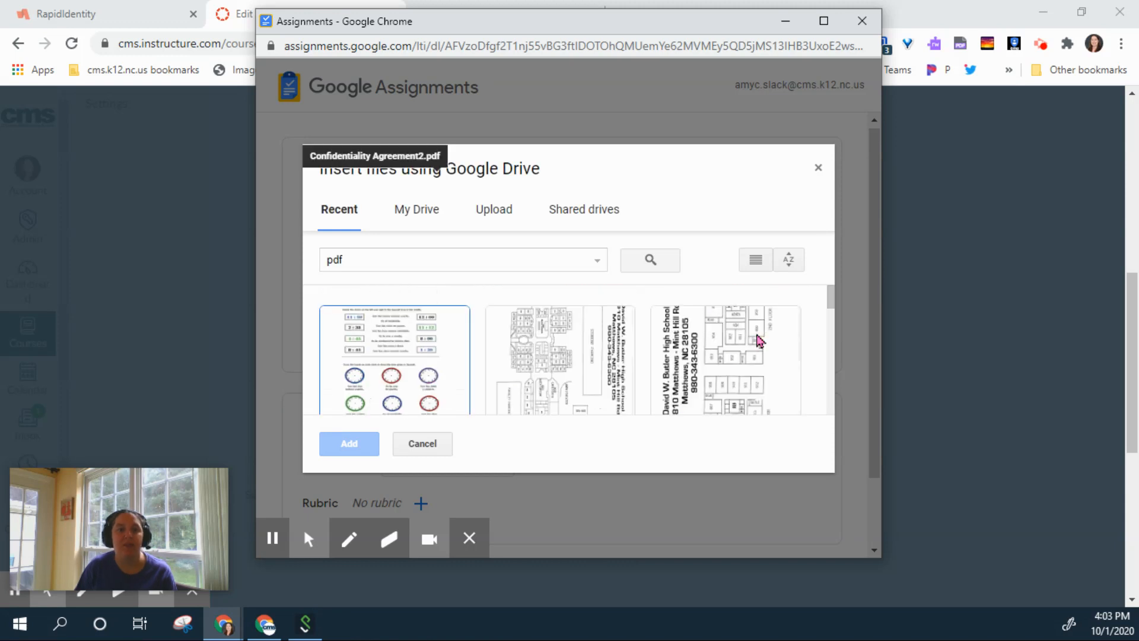
pyautogui.click(427, 356)
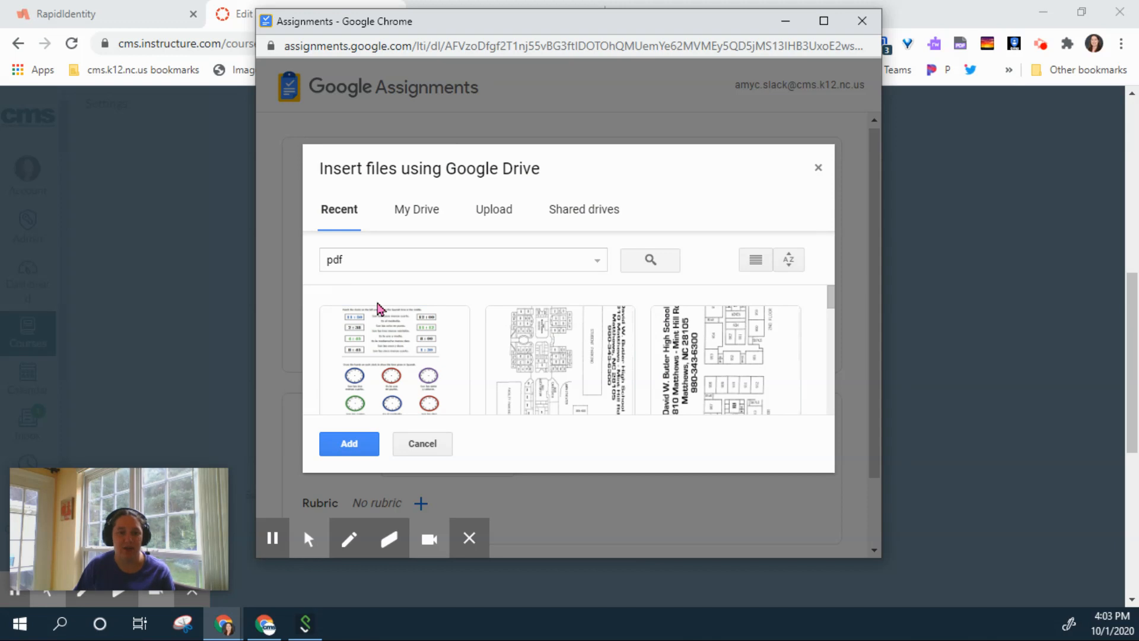
pyautogui.click(377, 333)
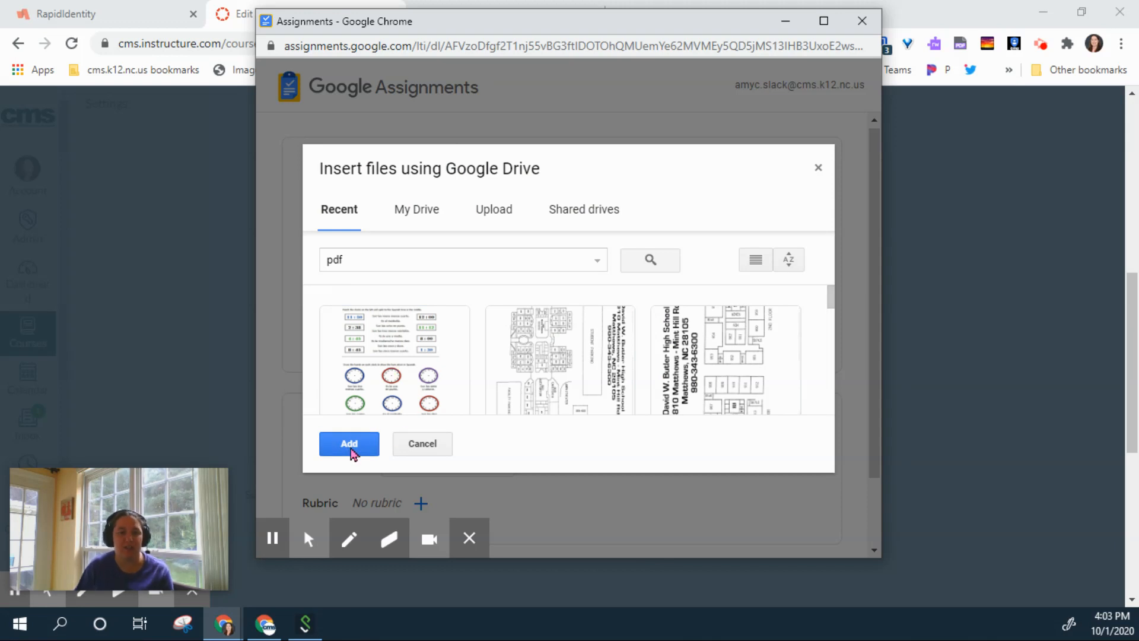
pyautogui.click(351, 453)
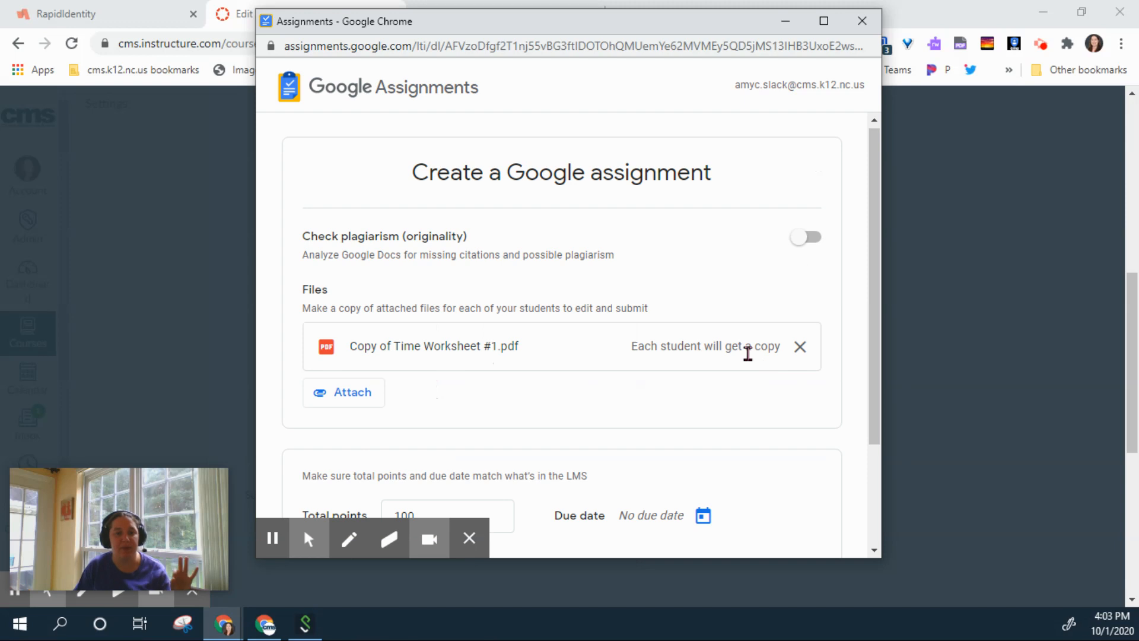
# Step: Create the Google assignment, select it as the Canvas external tool, and Save & Publish
pyautogui.scroll(-3, 749, 309)
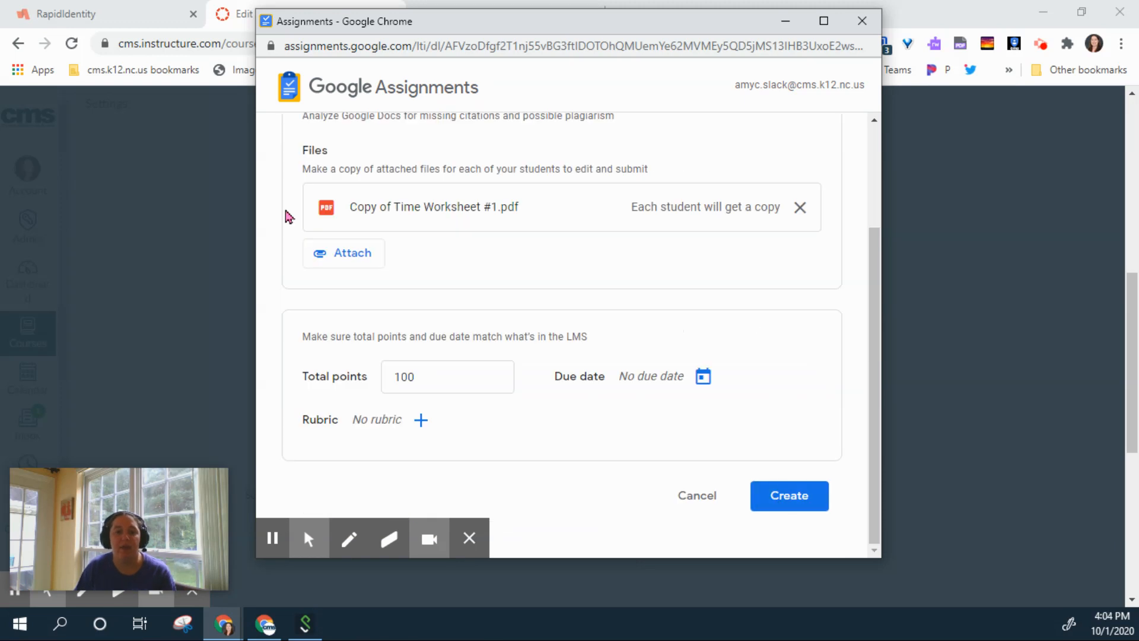
pyautogui.click(809, 494)
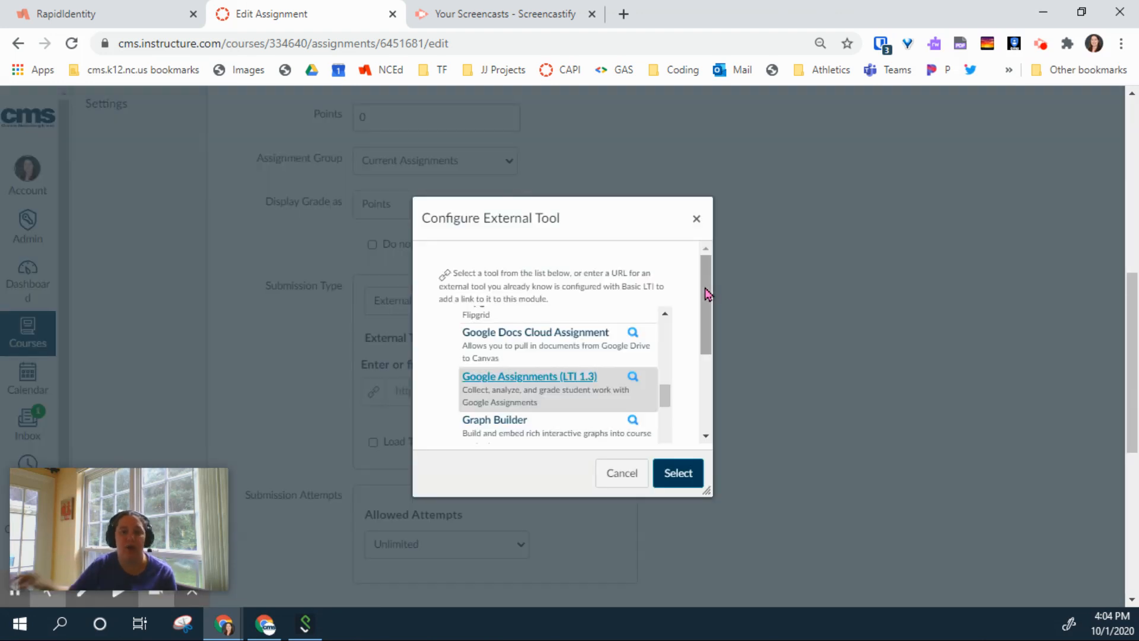
pyautogui.click(670, 483)
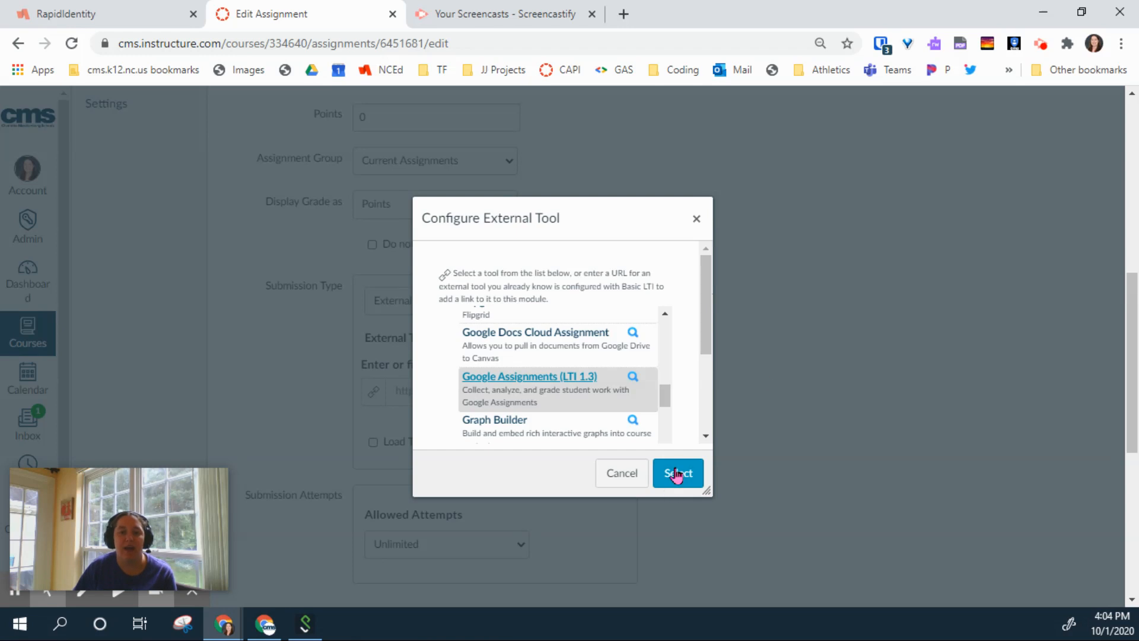
pyautogui.click(676, 473)
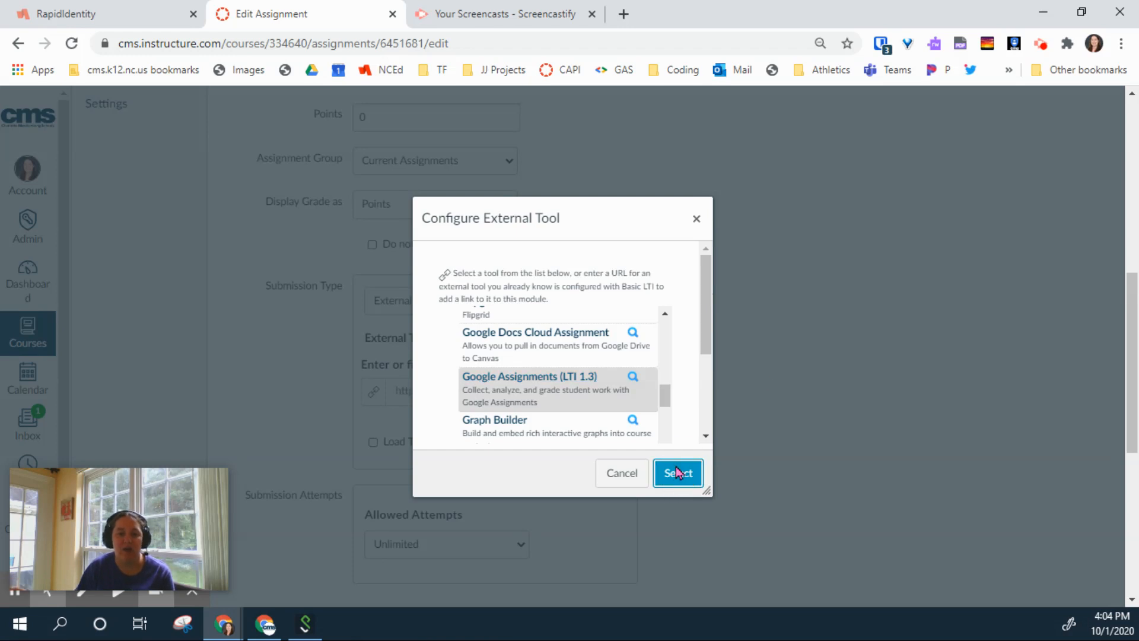
pyautogui.scroll(-6, 779, 334)
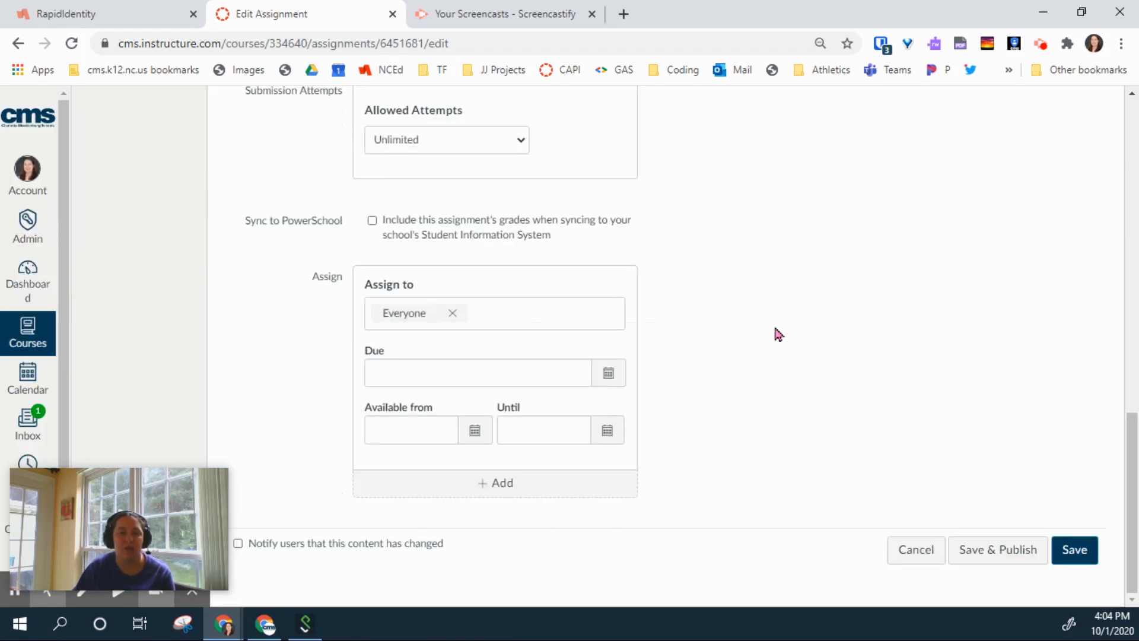
pyautogui.click(979, 554)
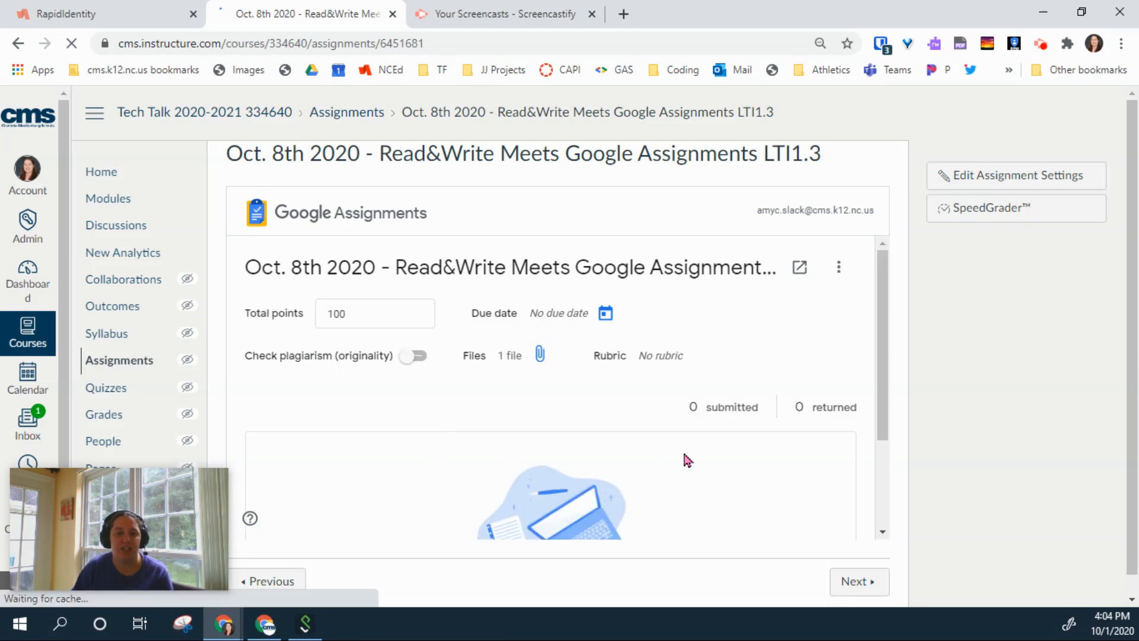
# Step: Review the embedded Google Assignments panel showing no submissions, then open Edit Assignment Settings
pyautogui.scroll(-3, 509, 457)
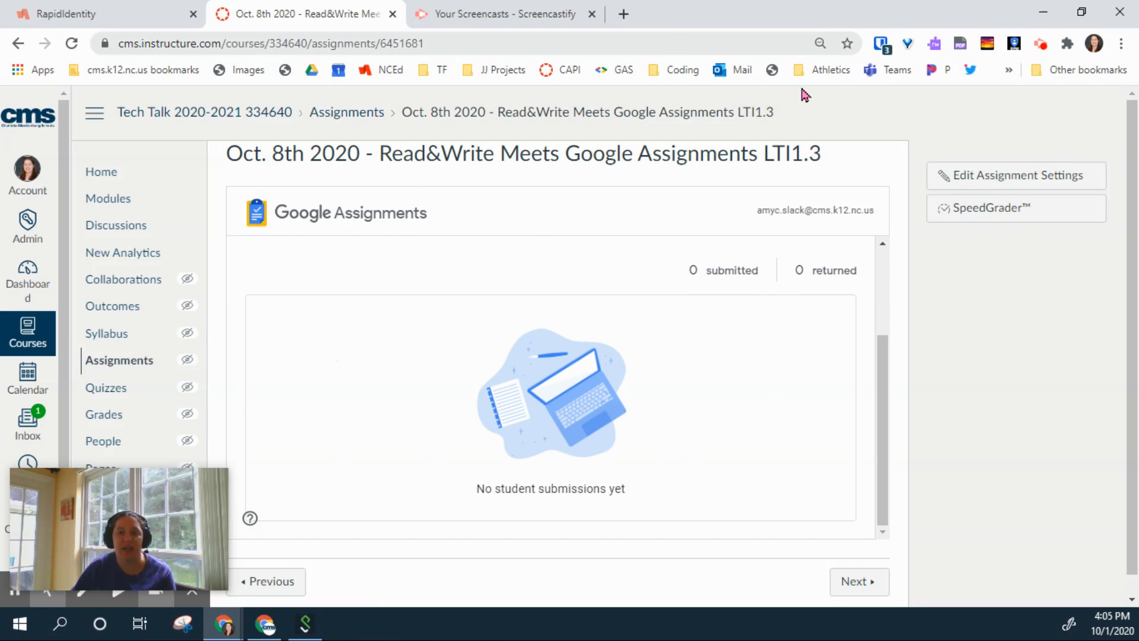
pyautogui.click(1056, 173)
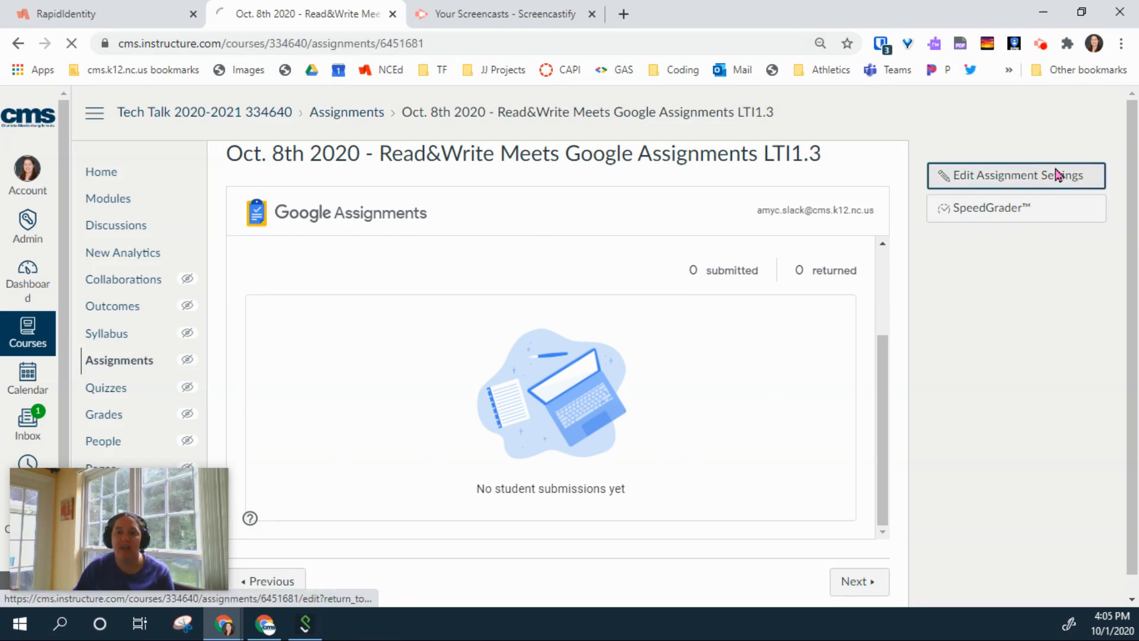